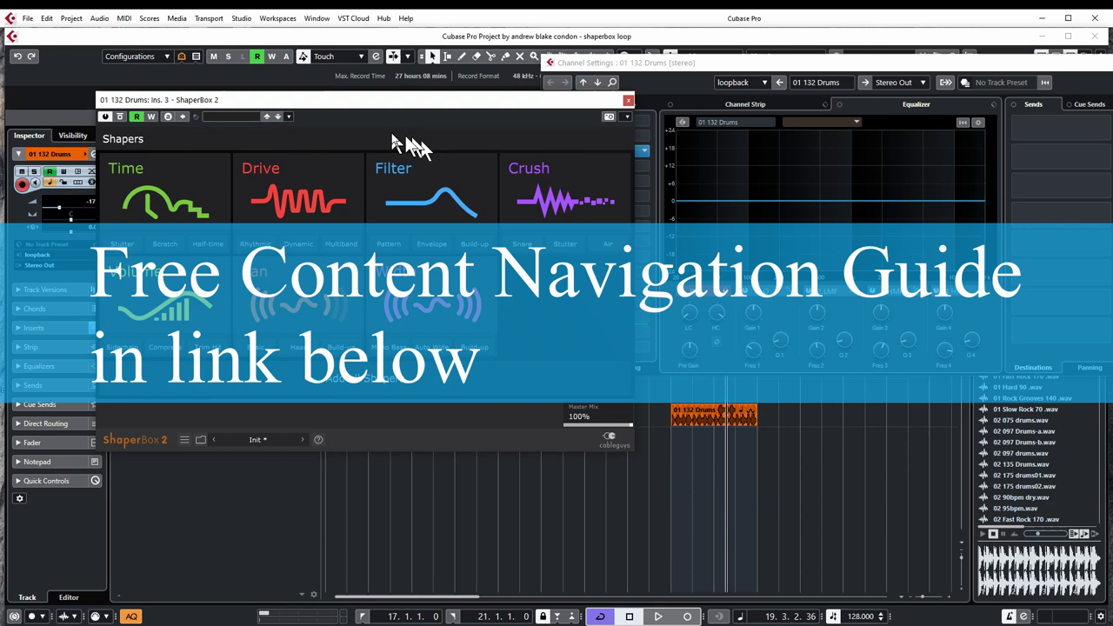
- Move the ShaperBox 2 plugin window slightly down and to the right
{"action": "left_click_drag", "start_coordinate": [379, 102], "coordinate": [402, 121]}
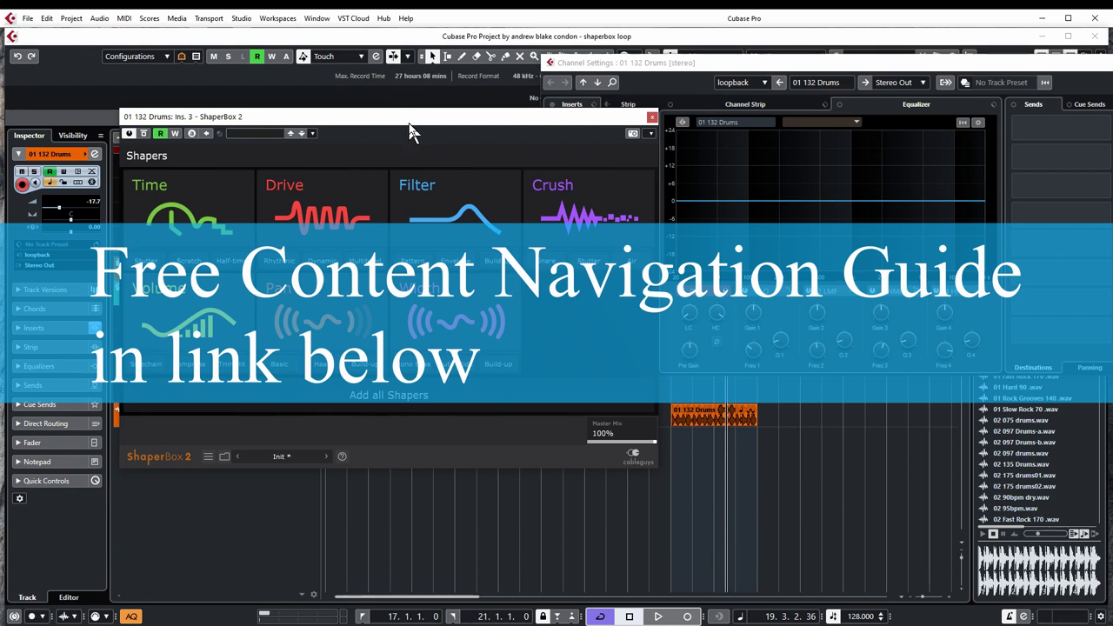
- Pick the Filter tile in ShaperBox 2's shaper choices and reposition the plugin window
{"action": "left_click", "coordinate": [461, 214]}
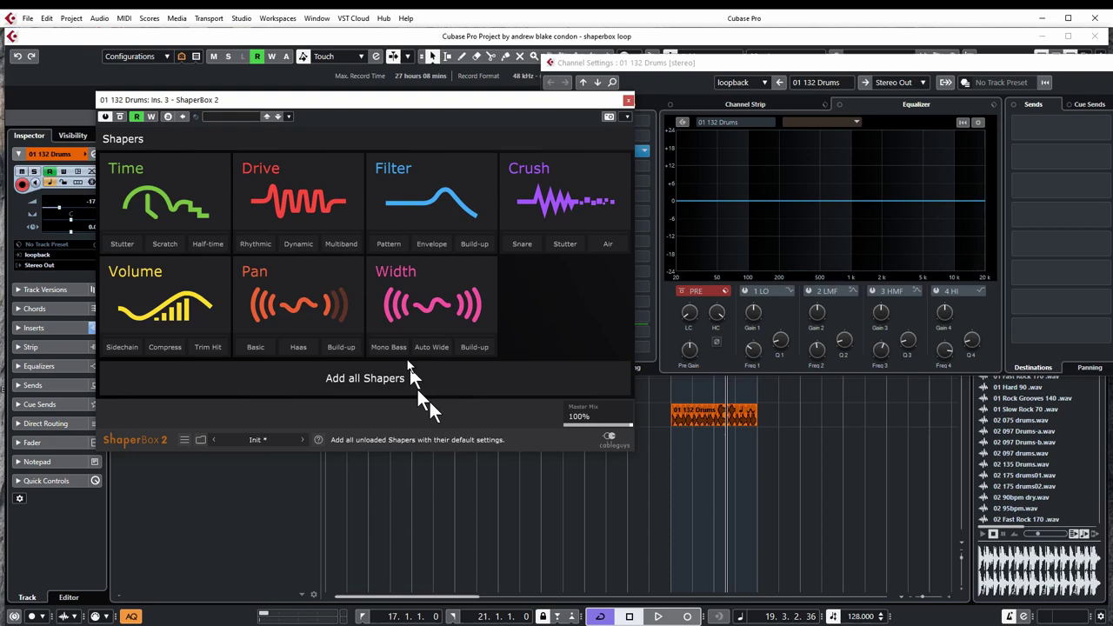
{"action": "left_click_drag", "start_coordinate": [380, 99], "coordinate": [407, 122]}
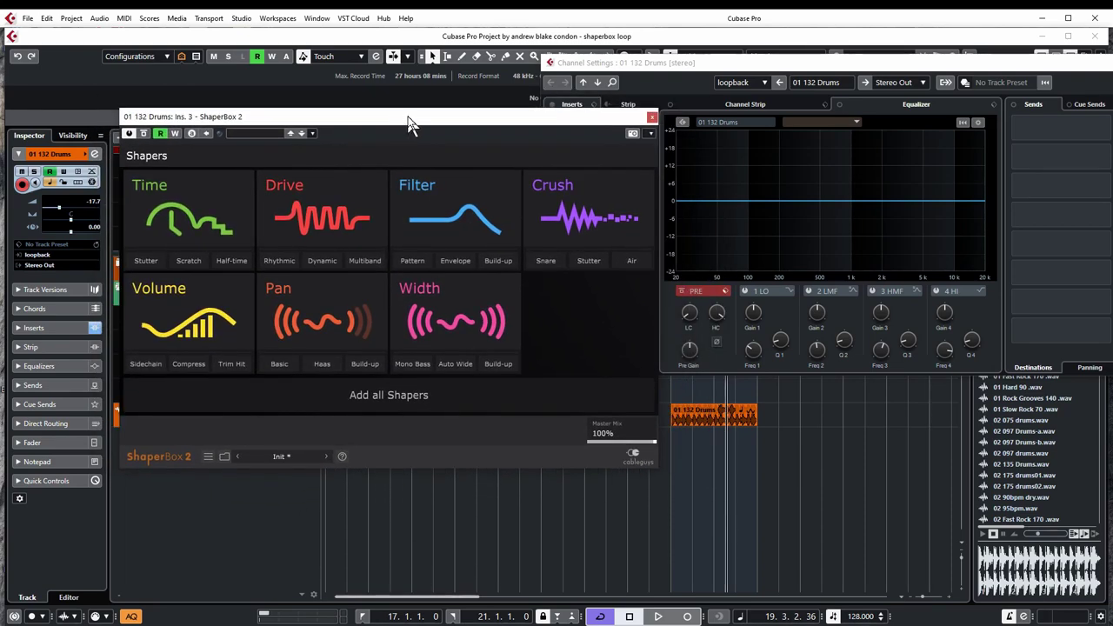
- Load the Filter shaper (12dB Warm LP at 21.1kHz) and play the drum loop once
{"action": "left_click", "coordinate": [460, 216]}
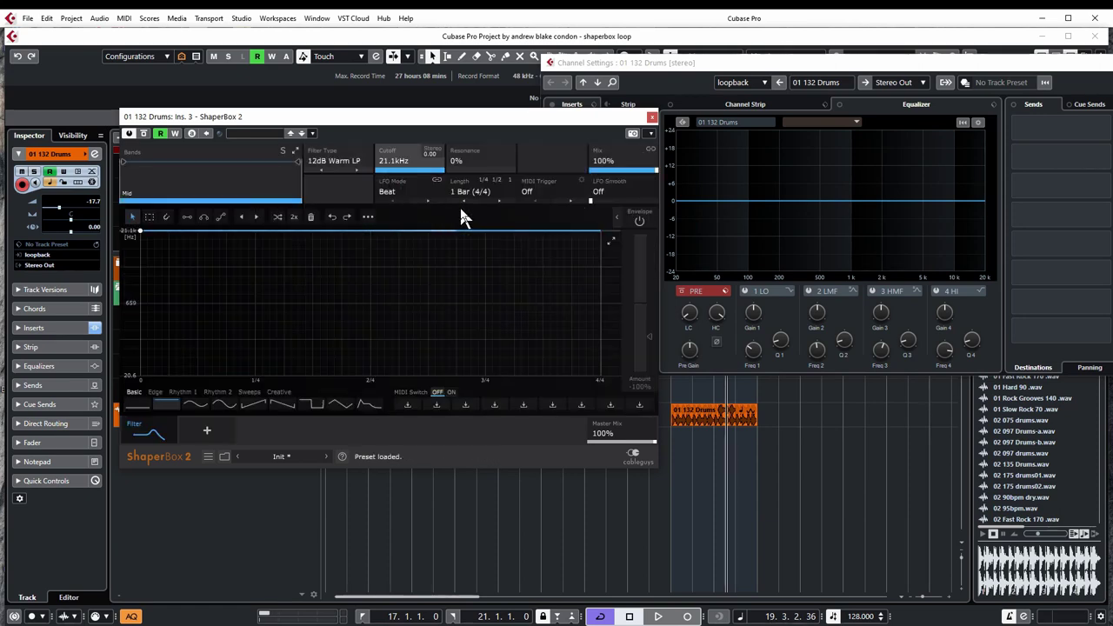
{"action": "key", "text": "space"}
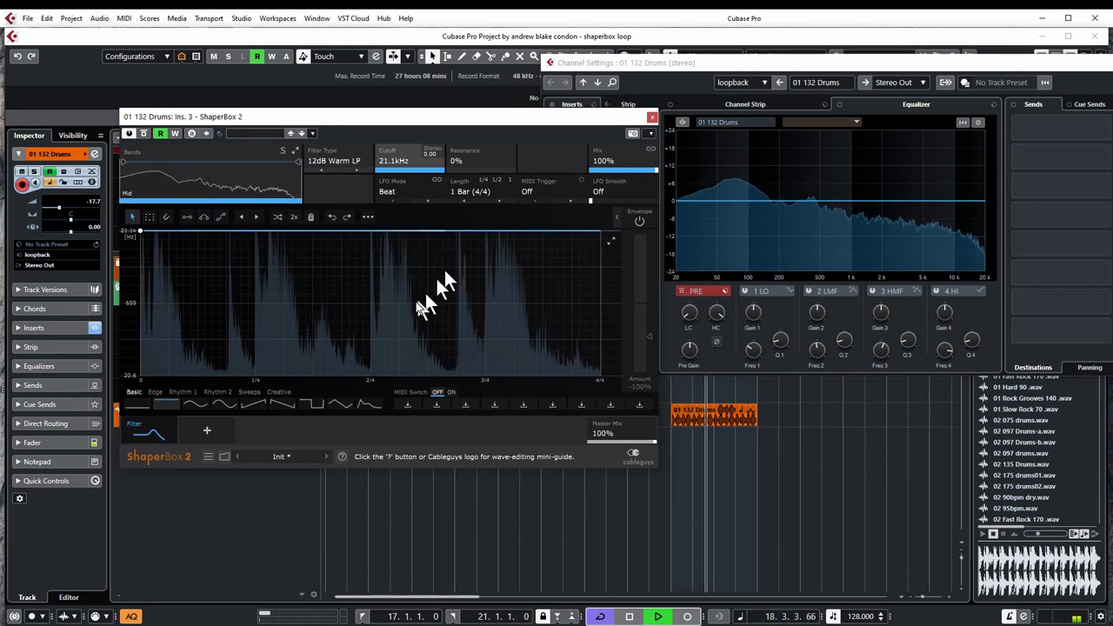
{"action": "key", "text": "space"}
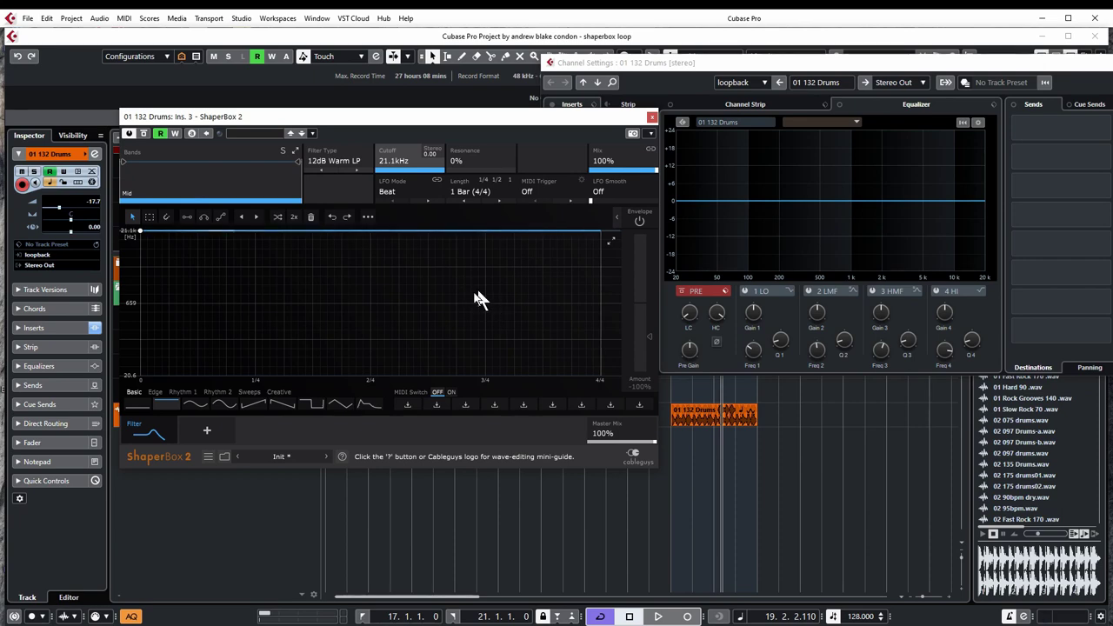
- Open the 01 132 Drums channel settings and arrange it beside ShaperBox 2
{"action": "left_click", "coordinate": [527, 517]}
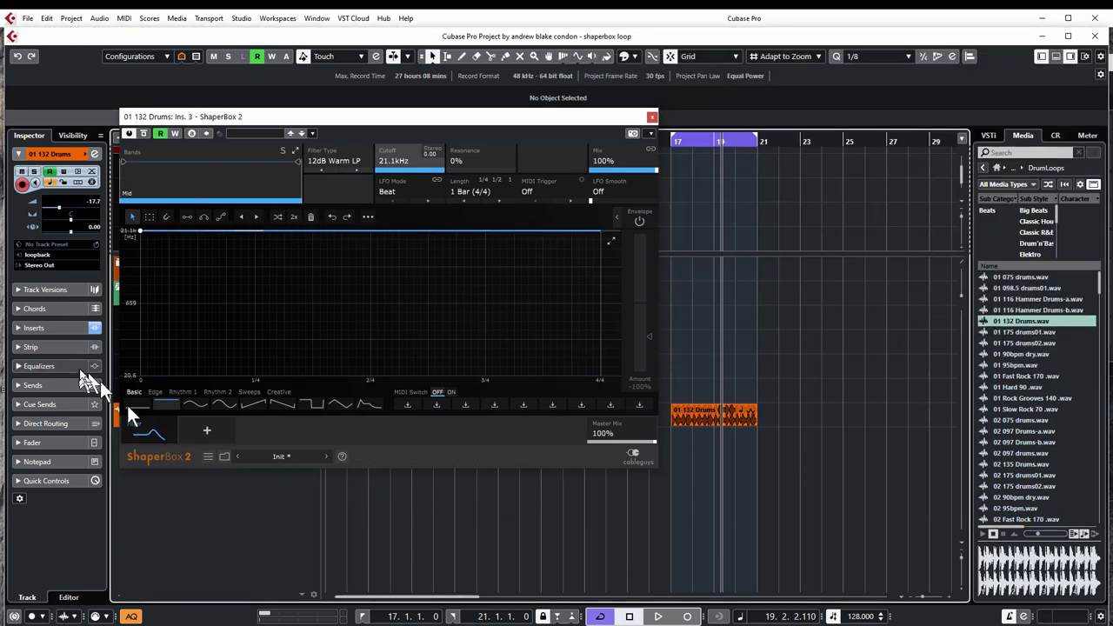
{"action": "left_click_drag", "start_coordinate": [249, 116], "coordinate": [434, 116]}
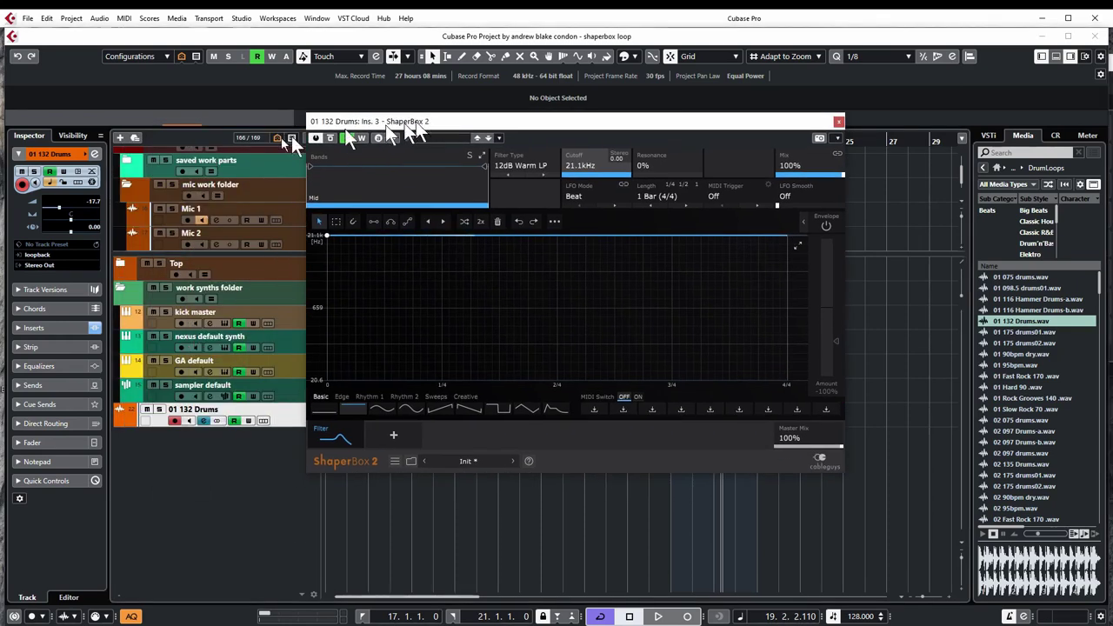
{"action": "left_click", "coordinate": [205, 421]}
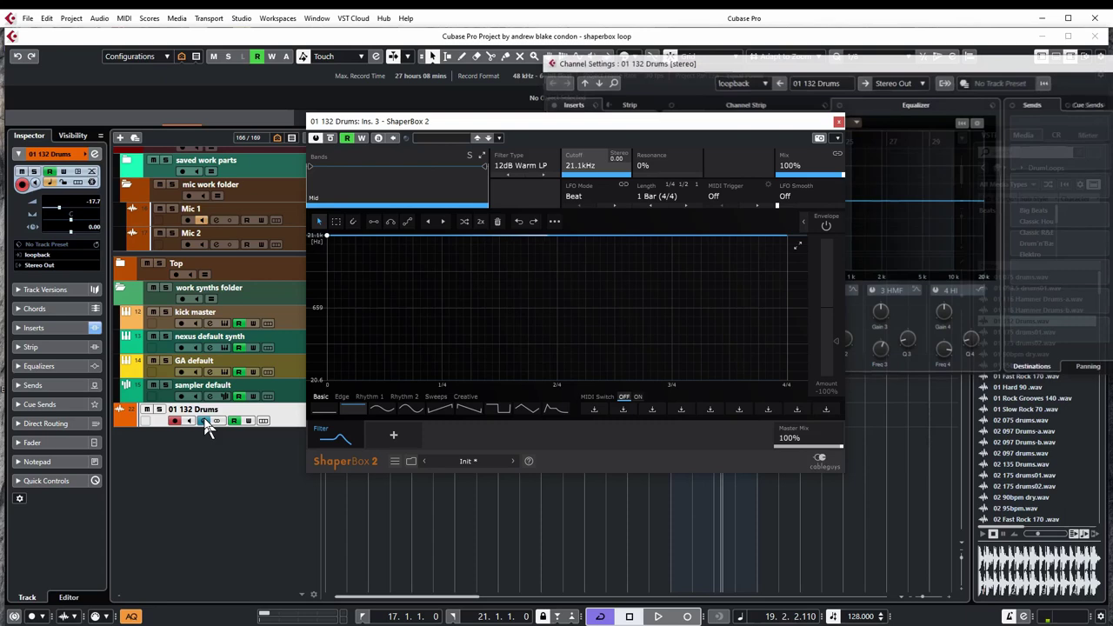
{"action": "left_click_drag", "start_coordinate": [609, 121], "coordinate": [431, 93]}
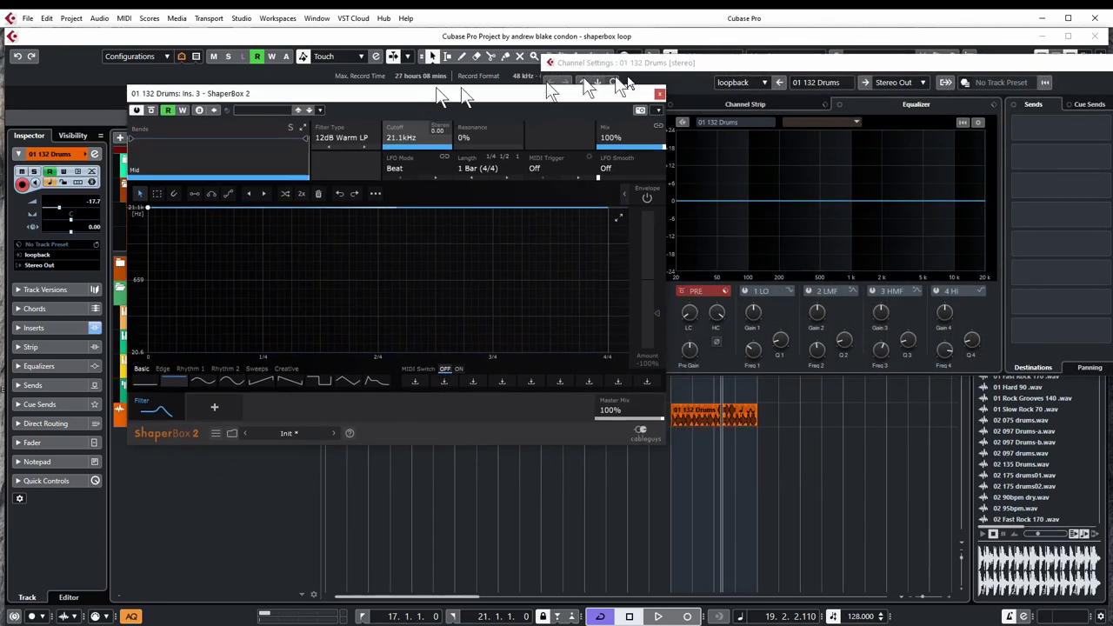
{"action": "left_click_drag", "start_coordinate": [690, 63], "coordinate": [683, 256]}
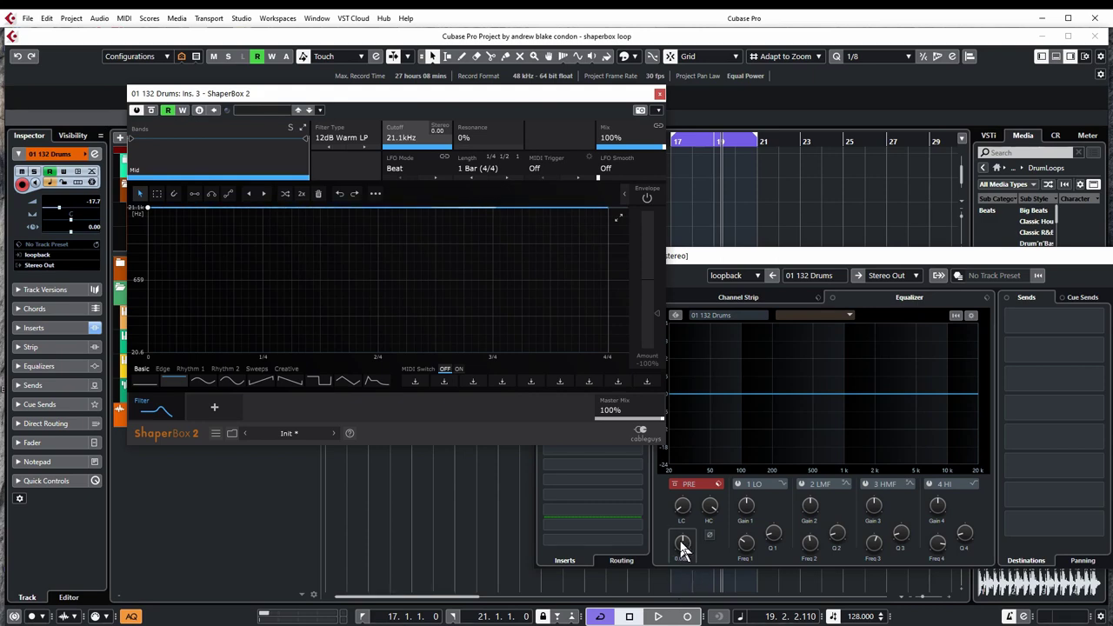
- Play the loop and raise the channel EQ pre-gain to about -6.8 dB
{"action": "key", "text": "space"}
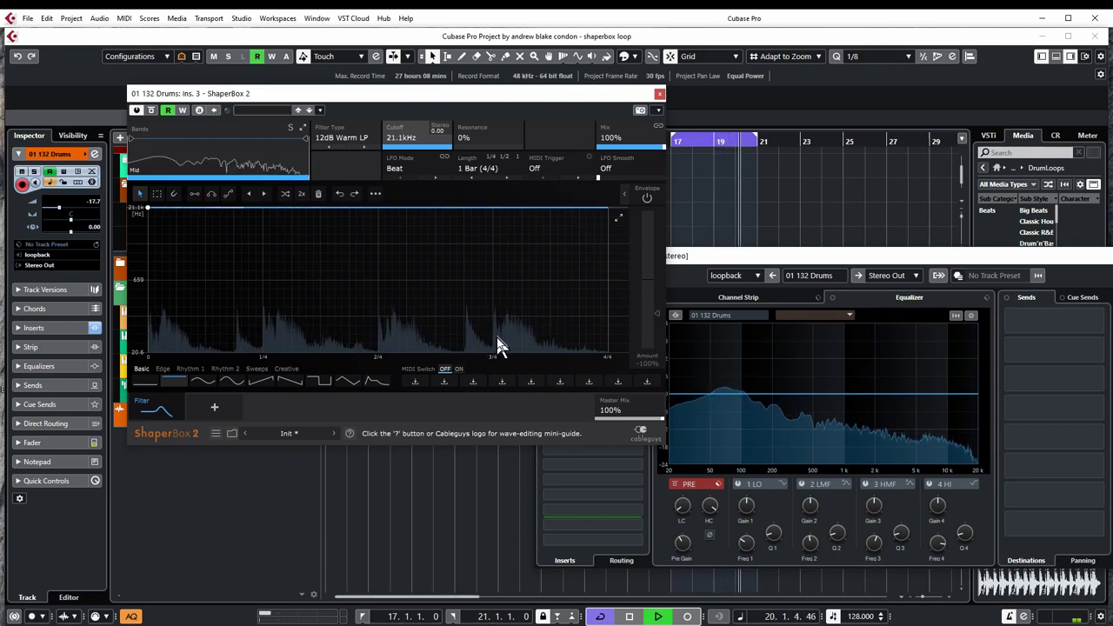
{"action": "scroll", "coordinate": [687, 540], "scroll_direction": "up", "scroll_amount": 4}
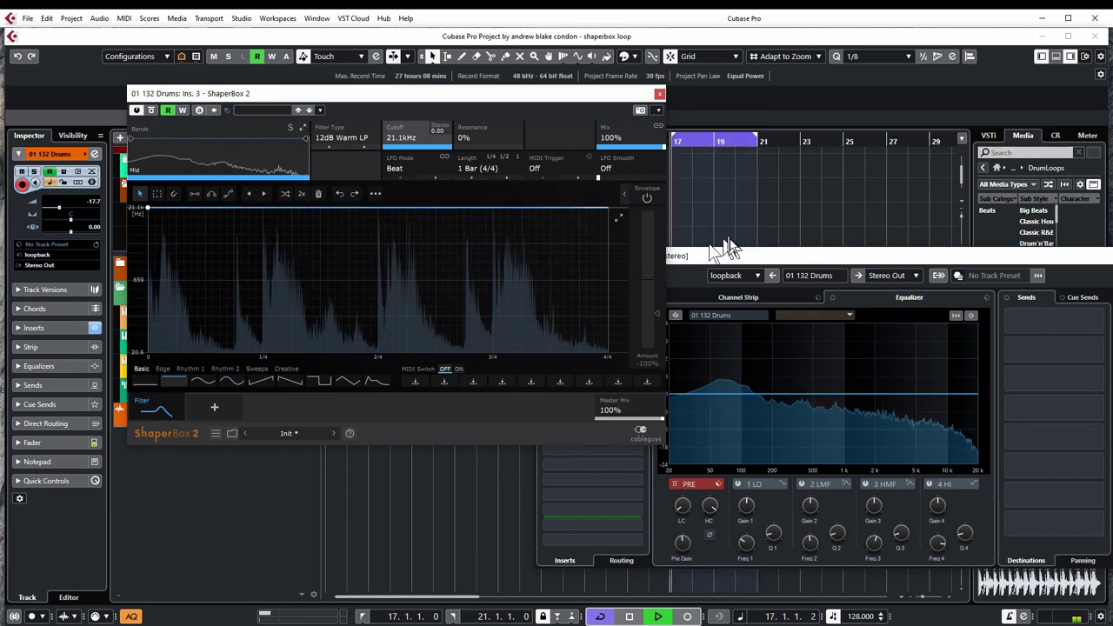
{"action": "left_click_drag", "start_coordinate": [774, 266], "coordinate": [674, 206]}
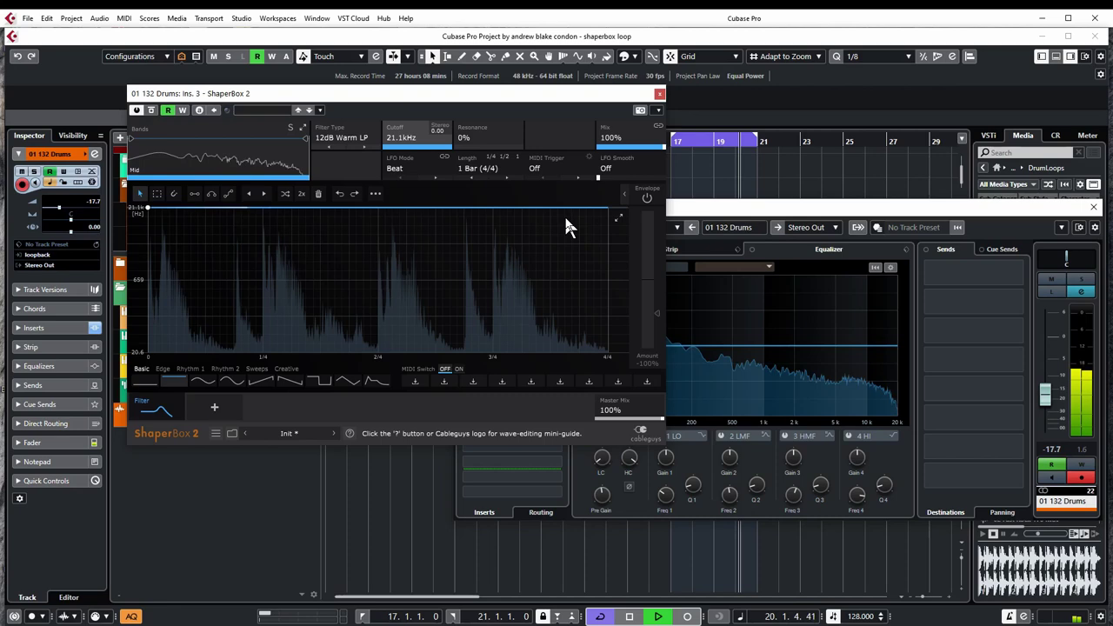
- Enable FilterShaper's envelope follower and expand its attack, hold and release settings
{"action": "left_click", "coordinate": [646, 200]}
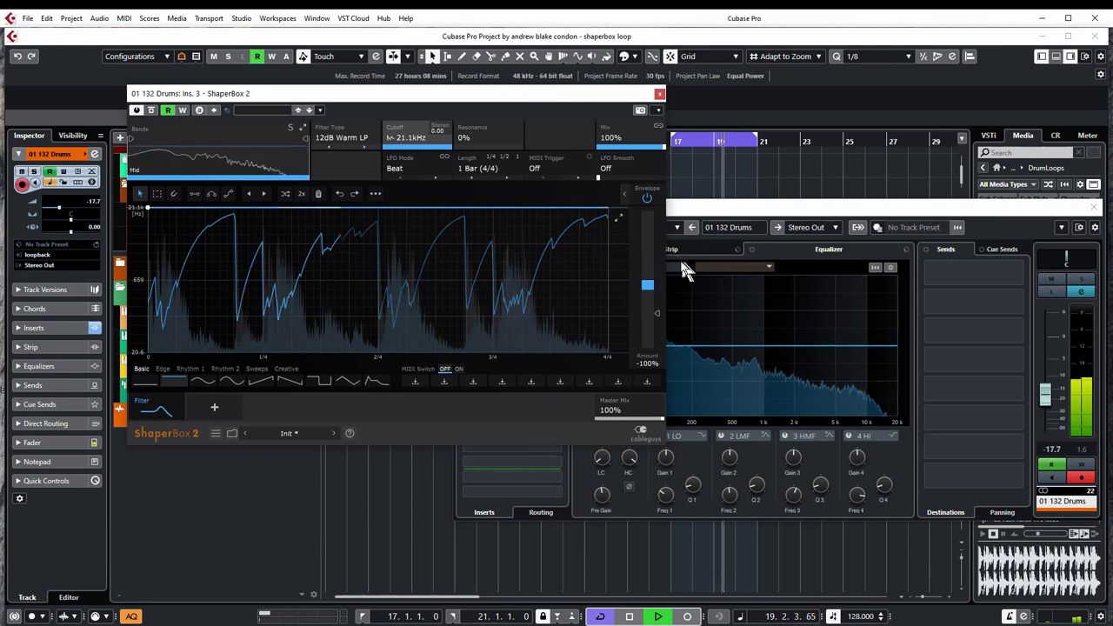
{"action": "left_click", "coordinate": [624, 194]}
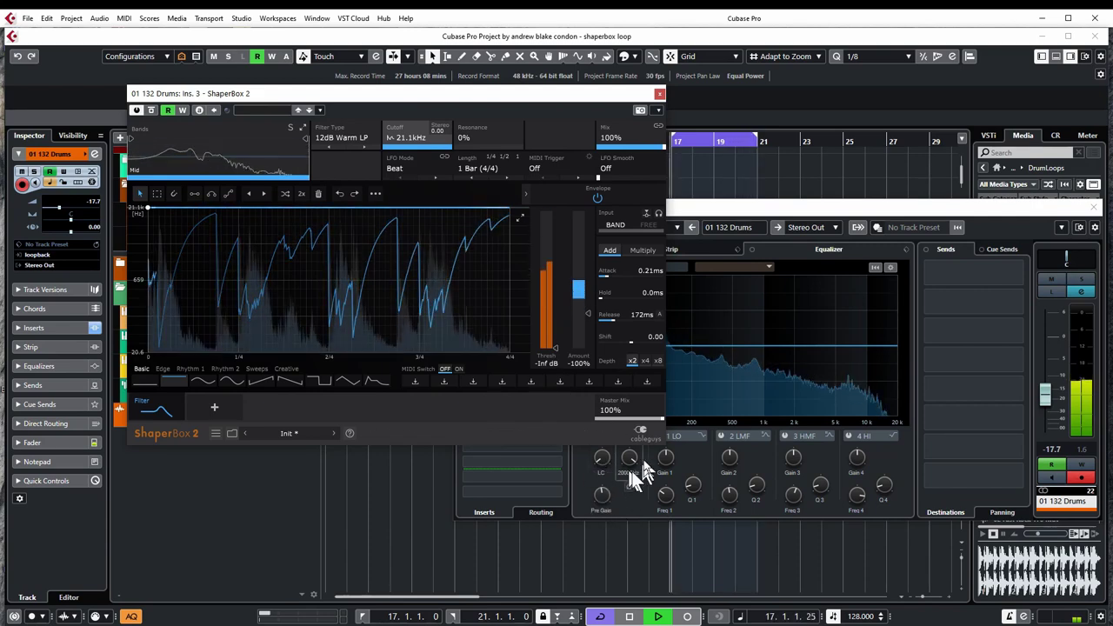
- Drag the lower-zone divider down so the channel strip and EQ panel sit lower
{"action": "left_click_drag", "start_coordinate": [721, 212], "coordinate": [725, 239]}
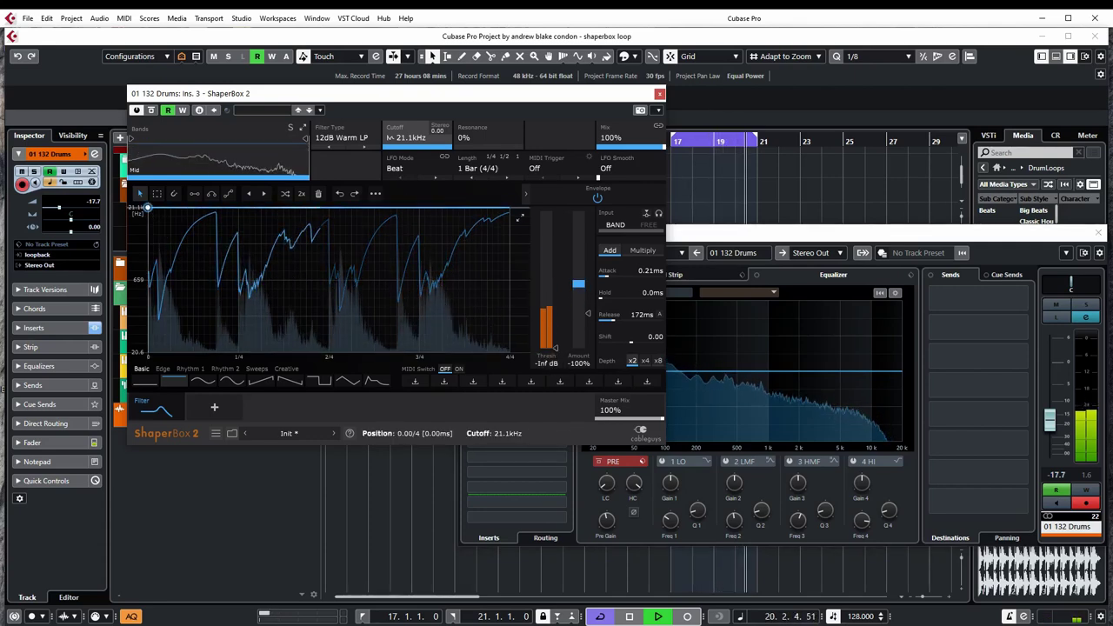
- Flatten the cutoff curve to about 2.56 kHz and lower the envelope amount
{"action": "left_click_drag", "start_coordinate": [148, 209], "coordinate": [148, 252]}
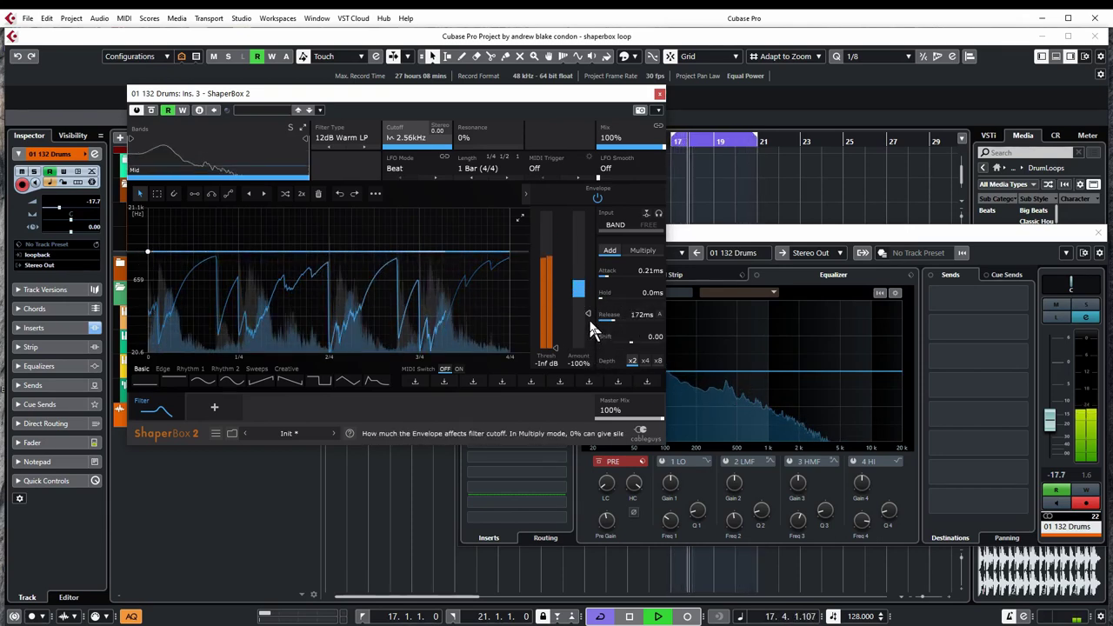
{"action": "left_click_drag", "start_coordinate": [589, 311], "coordinate": [588, 269]}
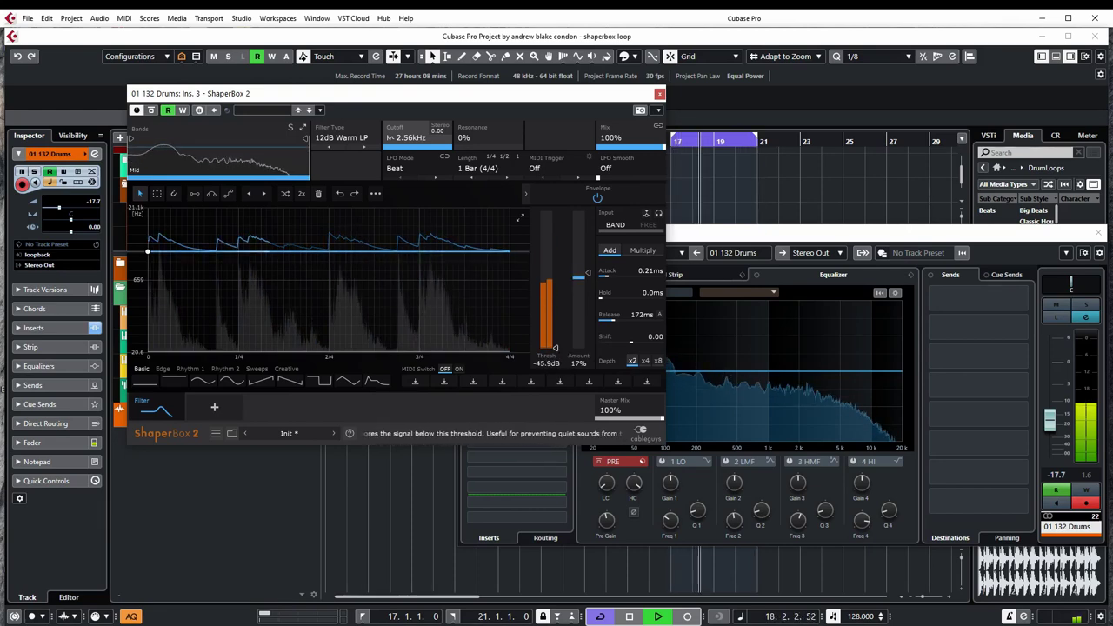
- Lower the cutoff curve to 1.06 kHz and set the envelope threshold to -3.27 dB
{"action": "left_click_drag", "start_coordinate": [554, 348], "coordinate": [555, 212]}
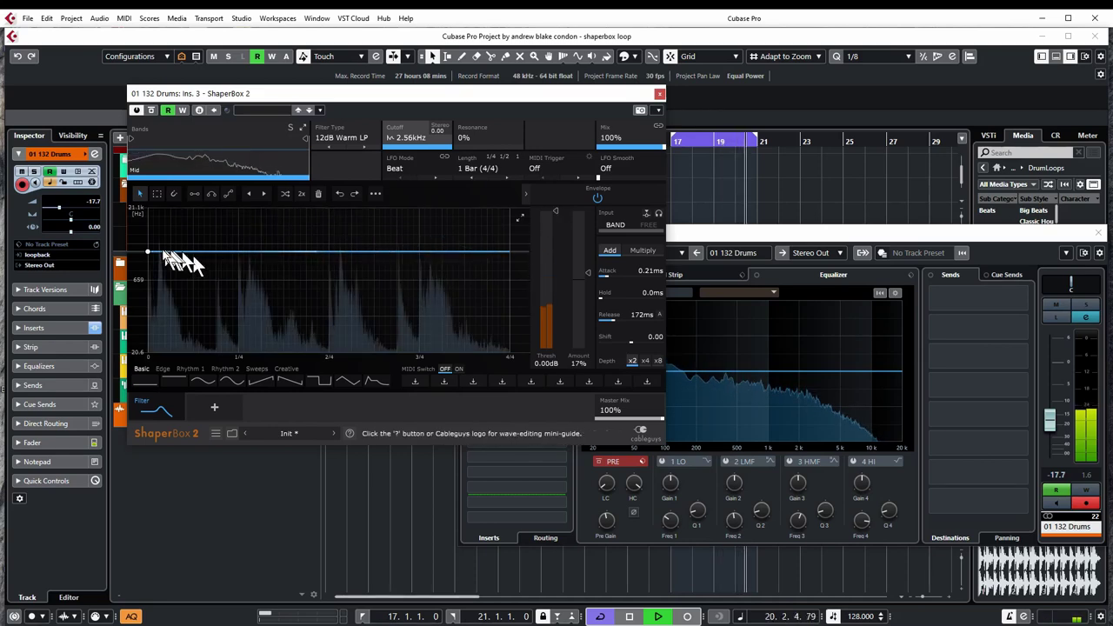
{"action": "left_click_drag", "start_coordinate": [148, 252], "coordinate": [148, 271]}
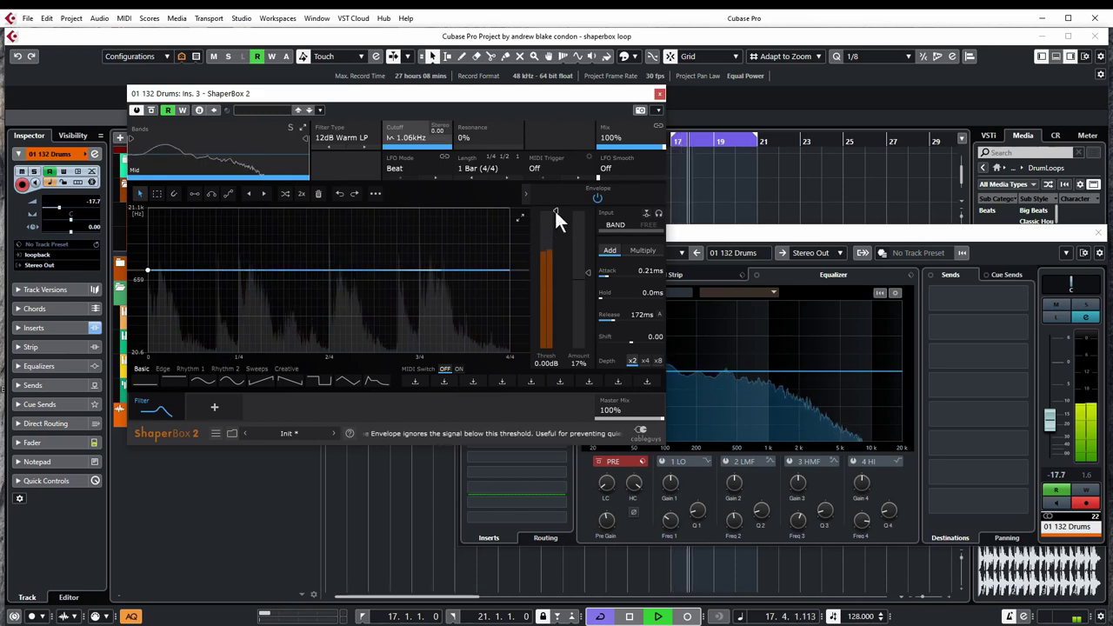
{"action": "left_click_drag", "start_coordinate": [554, 210], "coordinate": [554, 253]}
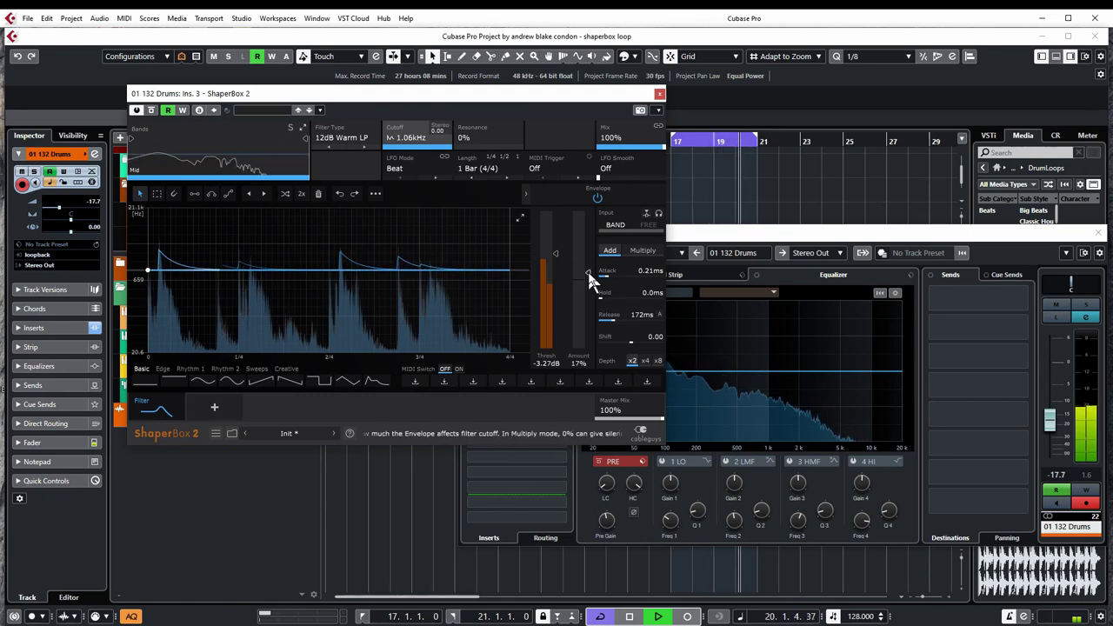
- Increase the envelope amount to 66% and pull the threshold down to -Inf dB
{"action": "left_click_drag", "start_coordinate": [578, 313], "coordinate": [578, 274]}
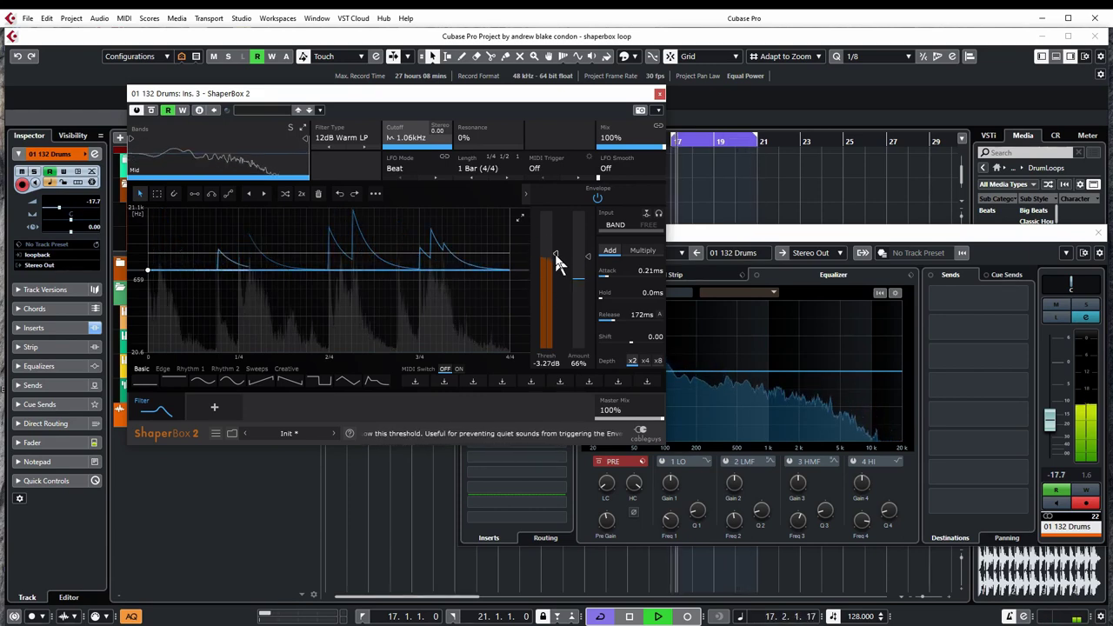
{"action": "left_click_drag", "start_coordinate": [555, 254], "coordinate": [554, 347]}
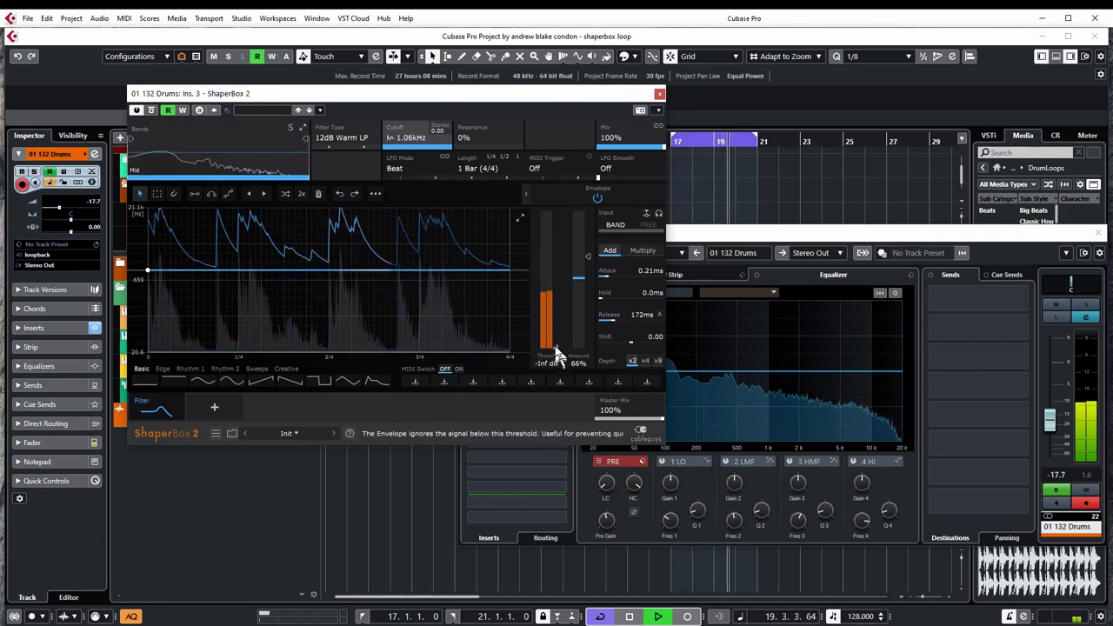
- Set the envelope threshold to -4.28 dB and the envelope amount to 77%
{"action": "left_click_drag", "start_coordinate": [555, 345], "coordinate": [556, 271]}
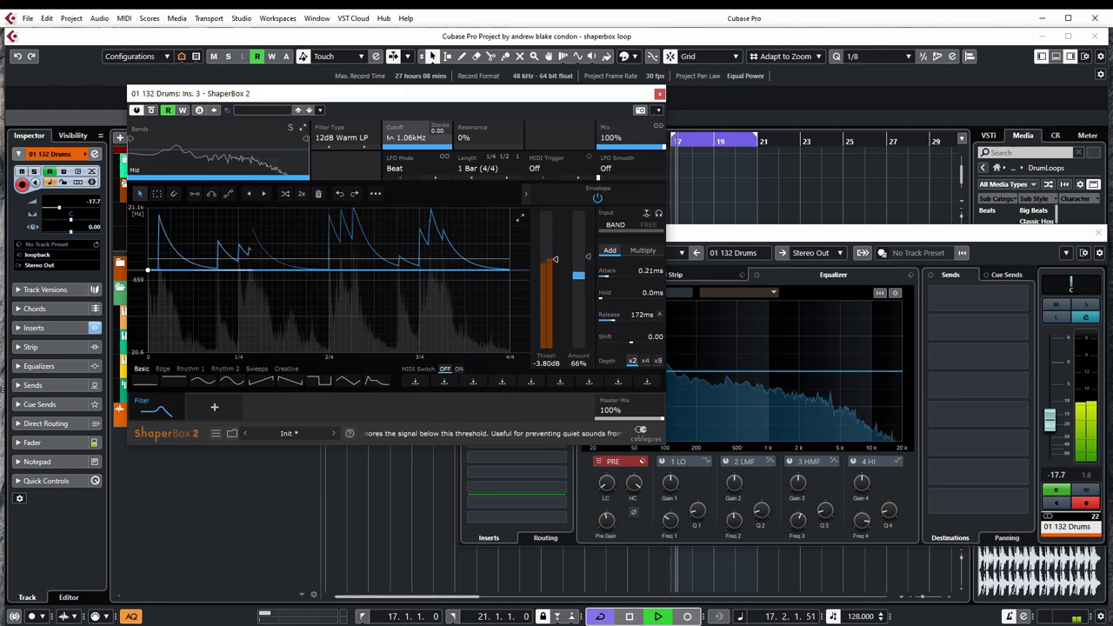
{"action": "left_click_drag", "start_coordinate": [554, 254], "coordinate": [554, 249]}
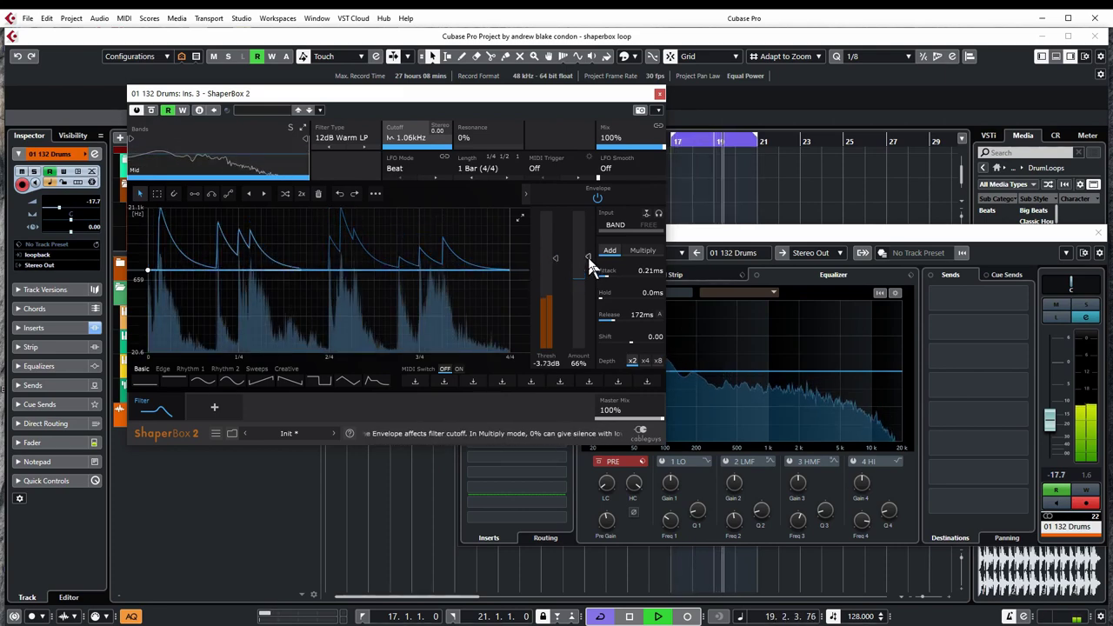
{"action": "left_click_drag", "start_coordinate": [588, 257], "coordinate": [554, 263]}
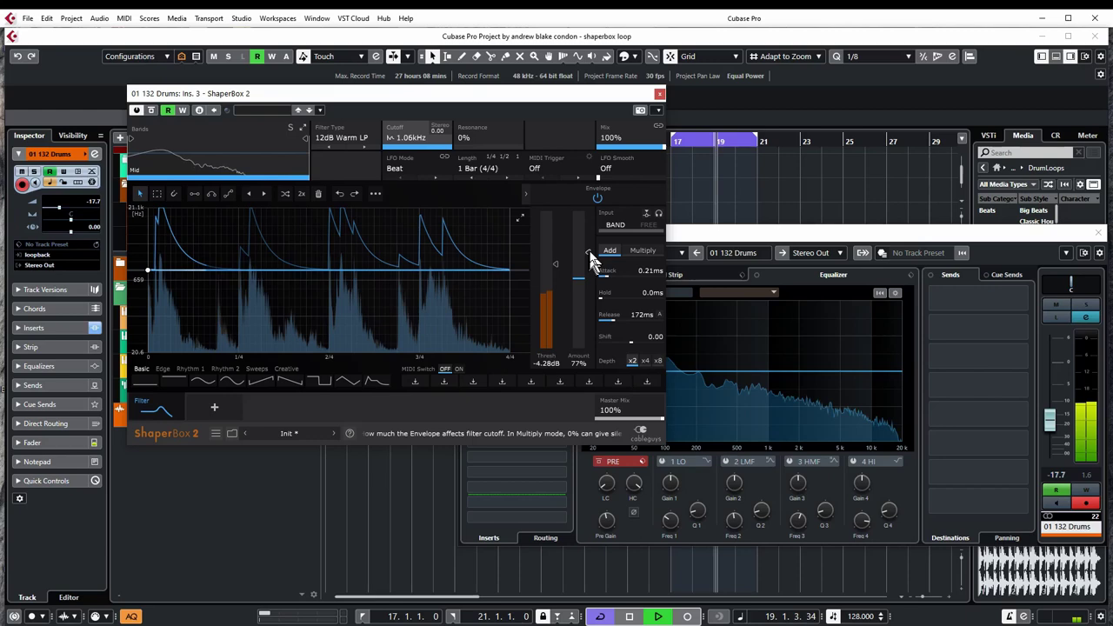
- Audition a negative envelope amount, then settle on 43% amount with the threshold lowered to -6.17 dB
{"action": "scroll", "coordinate": [588, 253], "scroll_direction": "down", "scroll_amount": 5}
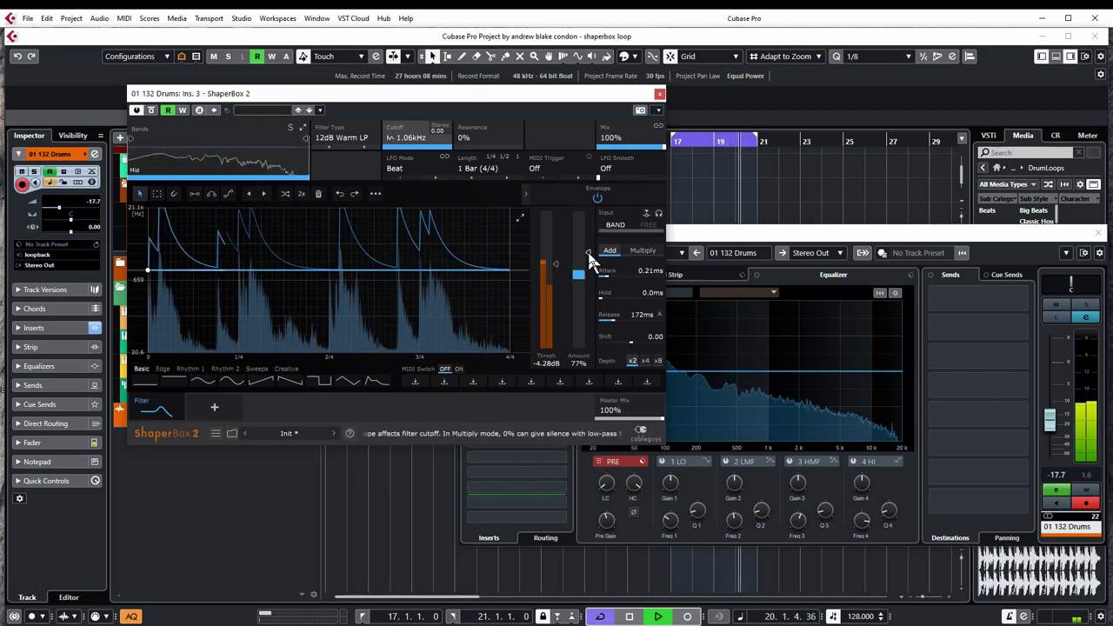
{"action": "left_click_drag", "start_coordinate": [587, 260], "coordinate": [587, 289]}
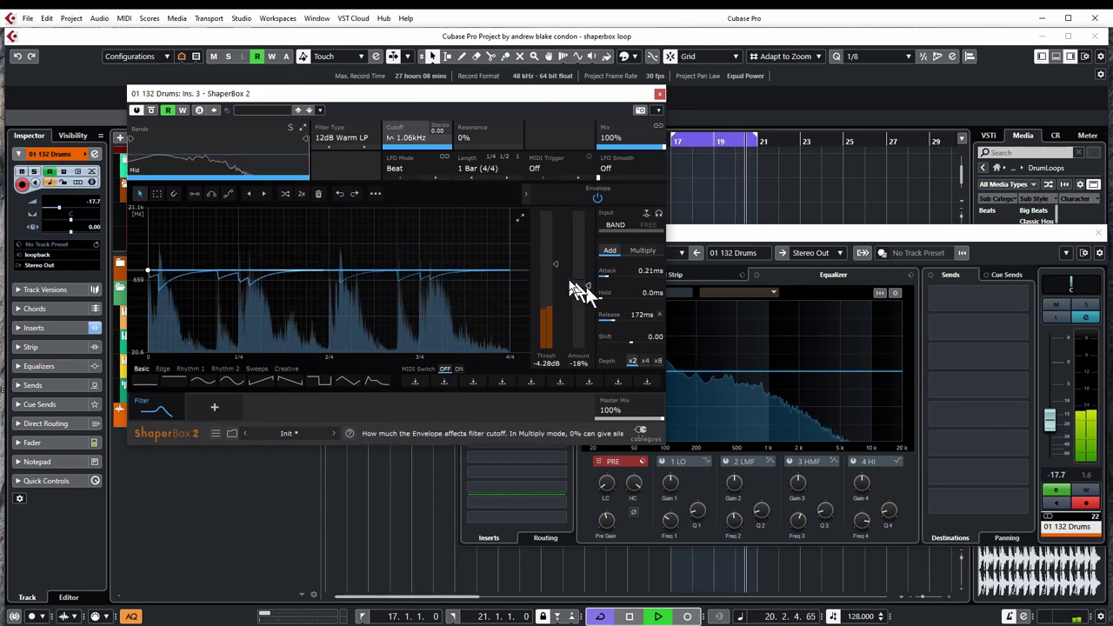
{"action": "left_click_drag", "start_coordinate": [555, 261], "coordinate": [556, 281]}
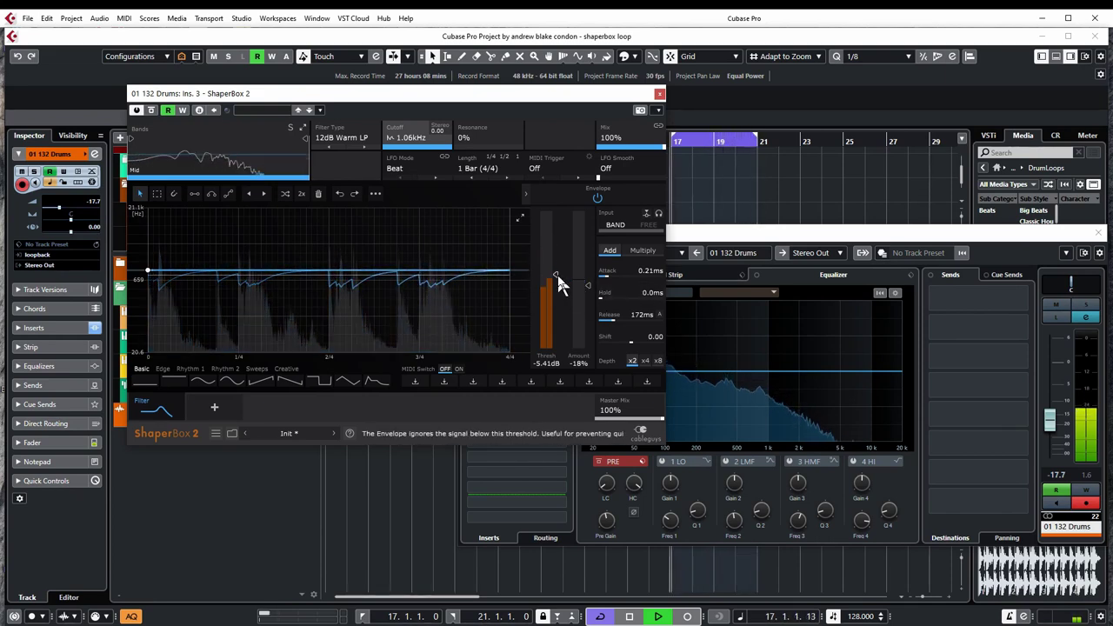
{"action": "mouse_move", "coordinate": [557, 276]}
{"action": "left_mouse_down"}
{"action": "mouse_move", "coordinate": [587, 279]}
{"action": "mouse_move", "coordinate": [587, 264]}
{"action": "mouse_move", "coordinate": [558, 286]}
{"action": "left_mouse_up"}
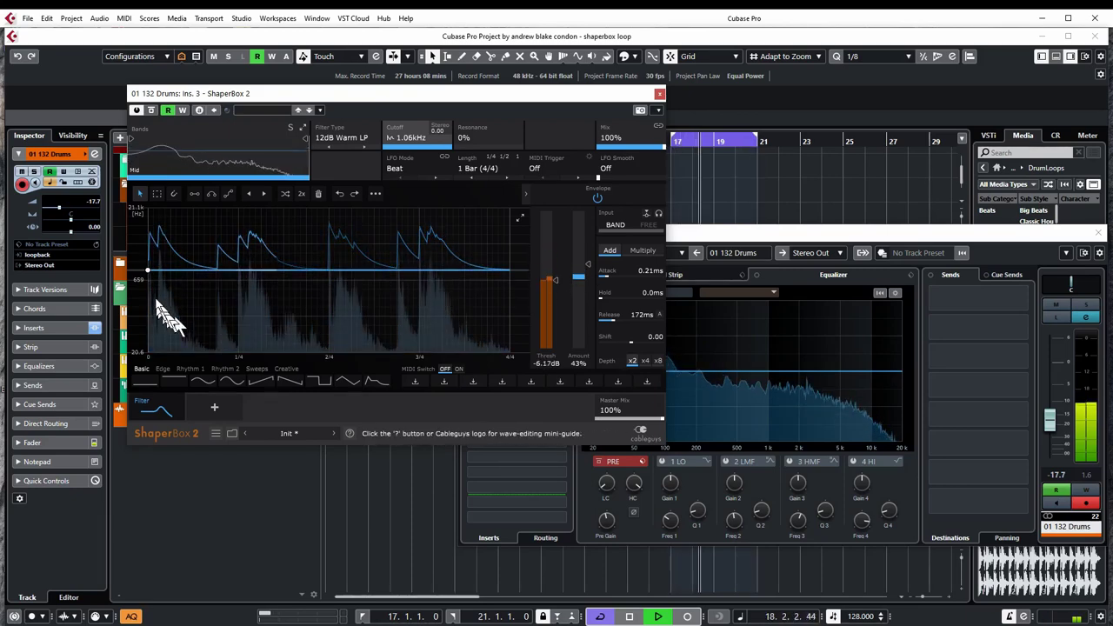
- Drop the cutoff curve's start to about 368 Hz, raise its end, and bow the line downward
{"action": "left_click_drag", "start_coordinate": [149, 272], "coordinate": [148, 291]}
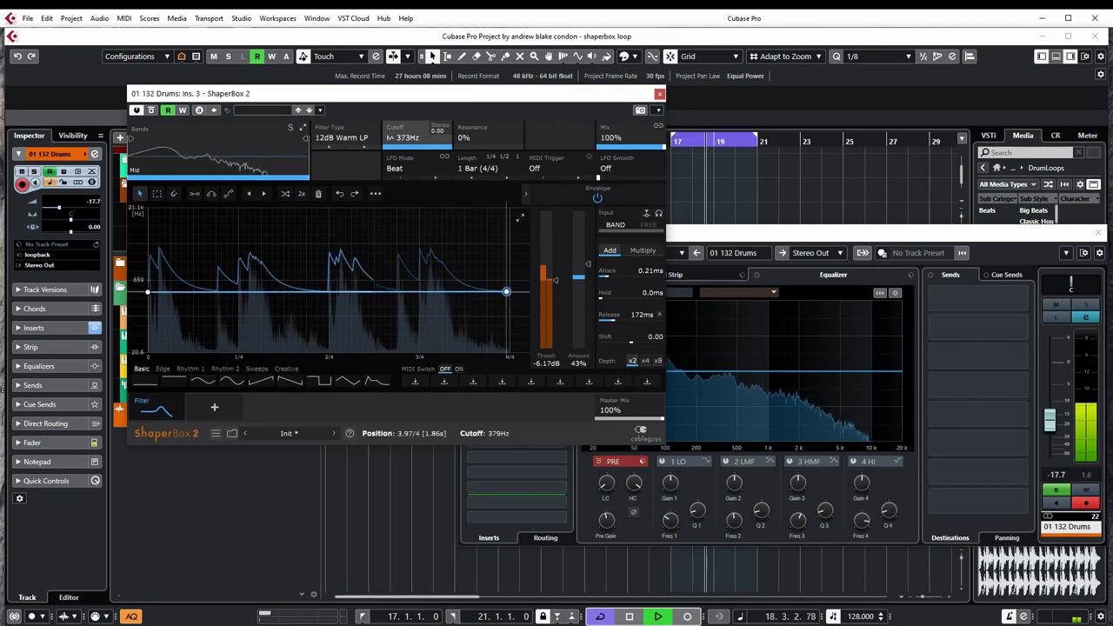
{"action": "left_click_drag", "start_coordinate": [507, 293], "coordinate": [511, 243]}
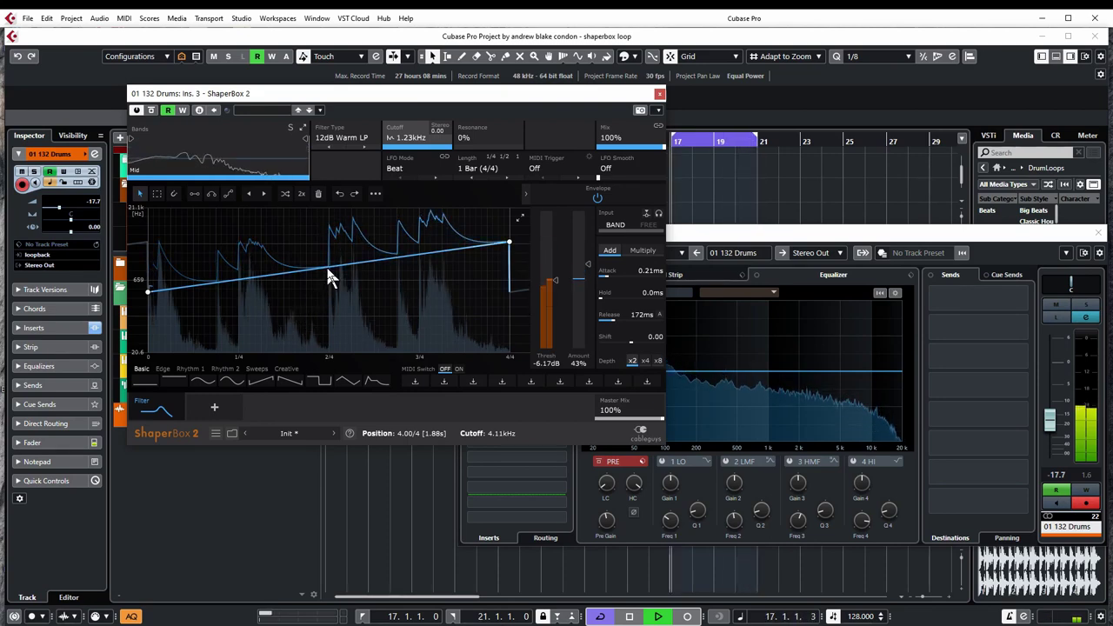
{"action": "left_click_drag", "start_coordinate": [329, 277], "coordinate": [308, 293]}
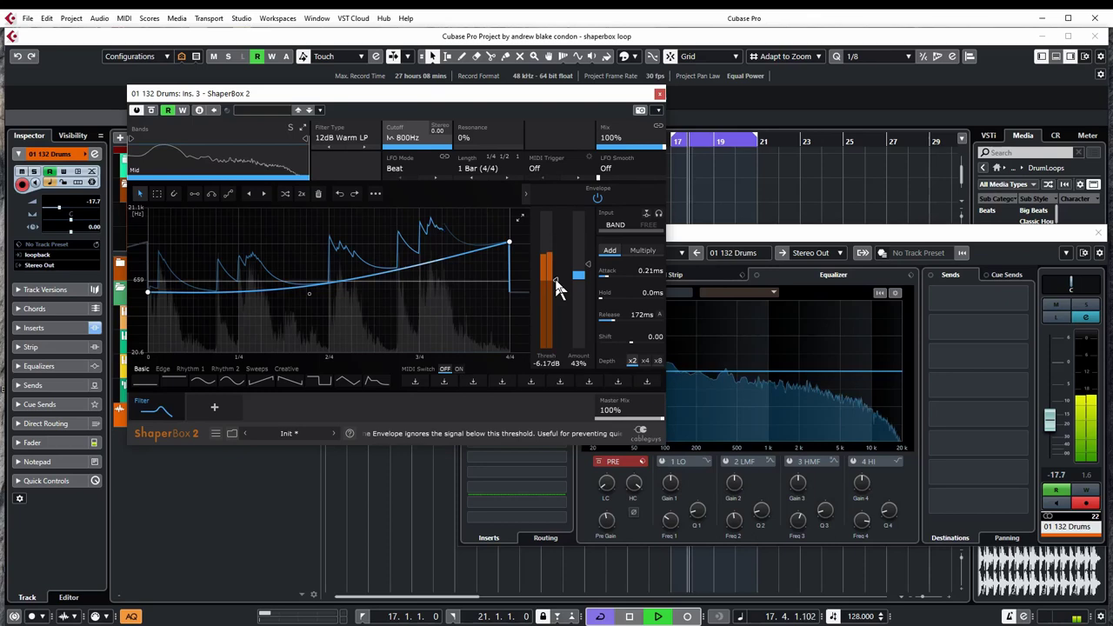
- Push the envelope threshold up to 0 dB, then back down to about -5 dB
{"action": "mouse_move", "coordinate": [556, 279]}
{"action": "left_mouse_down"}
{"action": "mouse_move", "coordinate": [555, 317]}
{"action": "mouse_move", "coordinate": [556, 210]}
{"action": "left_mouse_up"}
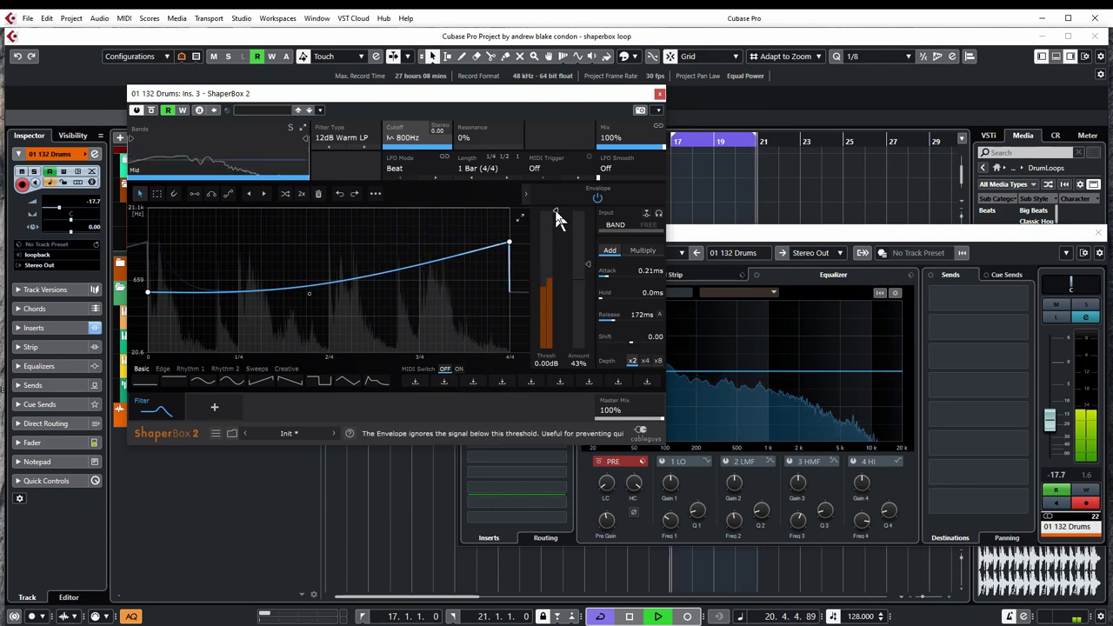
{"action": "mouse_move", "coordinate": [556, 210]}
{"action": "left_mouse_down"}
{"action": "mouse_move", "coordinate": [555, 282]}
{"action": "mouse_move", "coordinate": [555, 269]}
{"action": "left_mouse_up"}
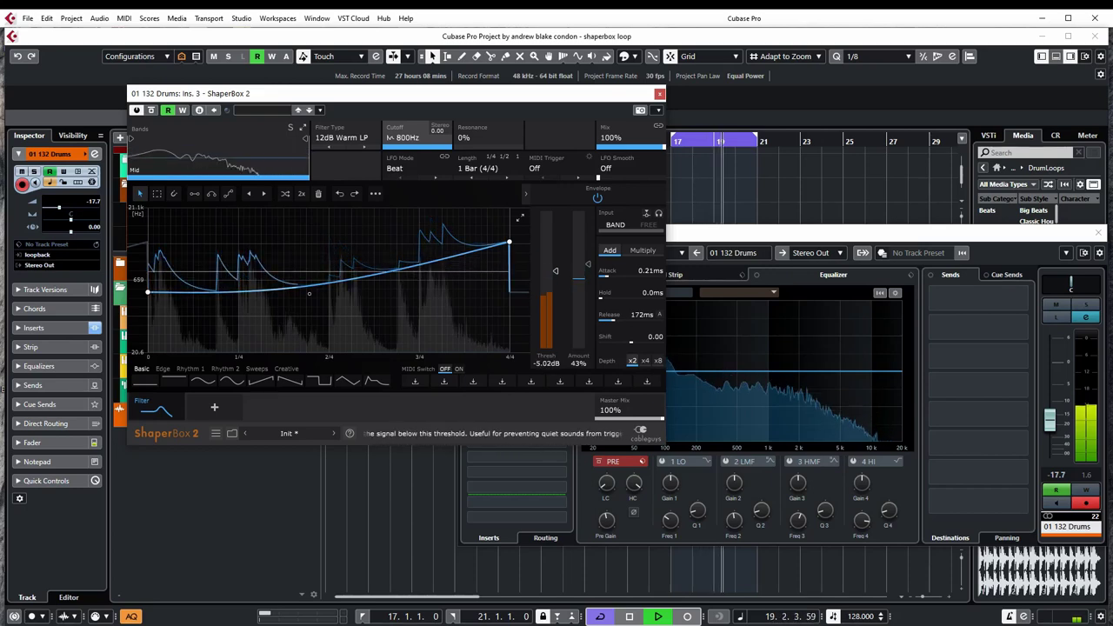